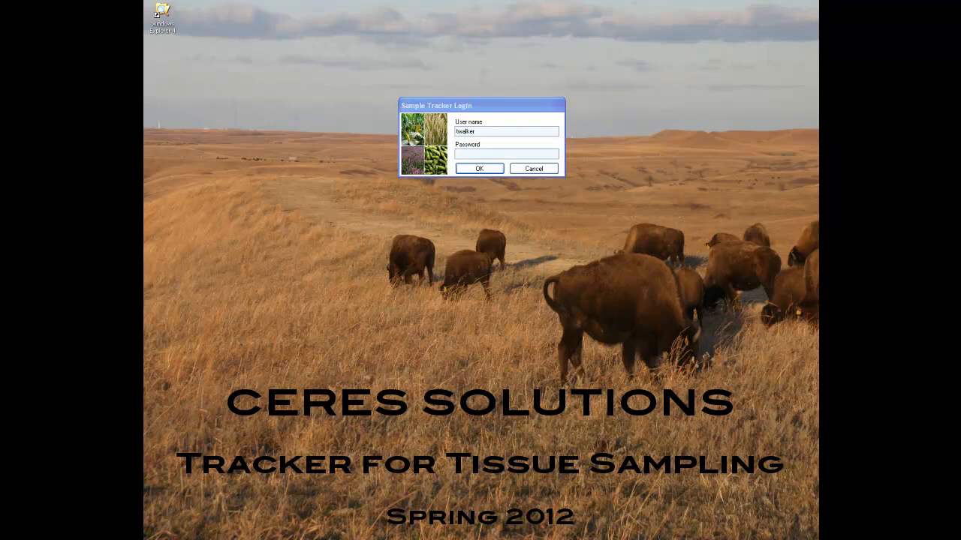
Log in to Sample Tracker by entering the account password, and maximize the main window
left_click(473, 155)
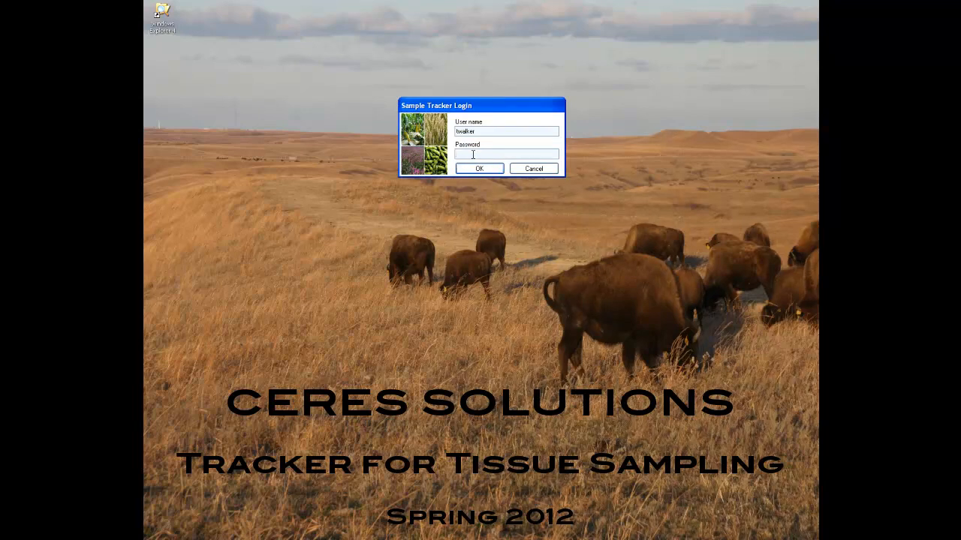
type("******")
key("Return")
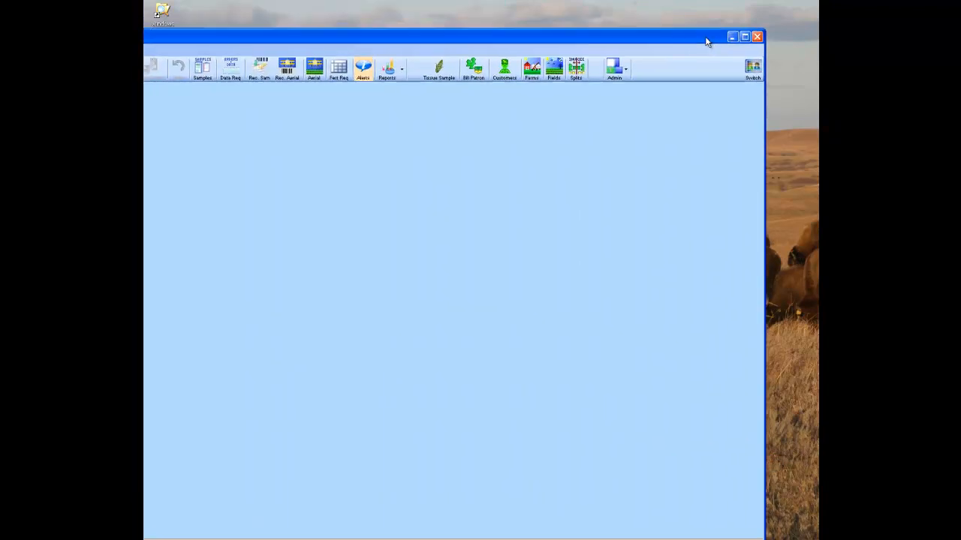
left_click(762, 34)
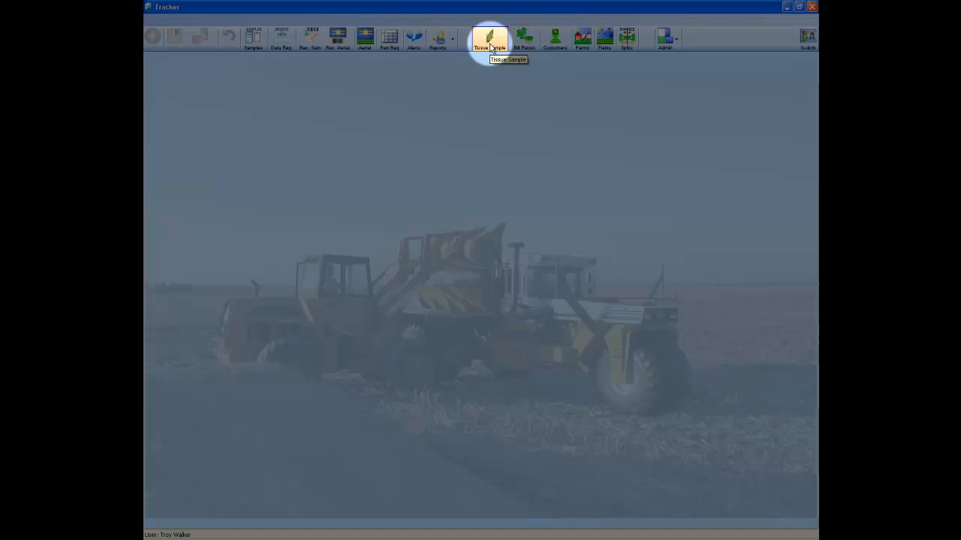
Open the tissue sample Workflow Center and select the customer, the Power Cat farm and the Anderson field
left_click(490, 47)
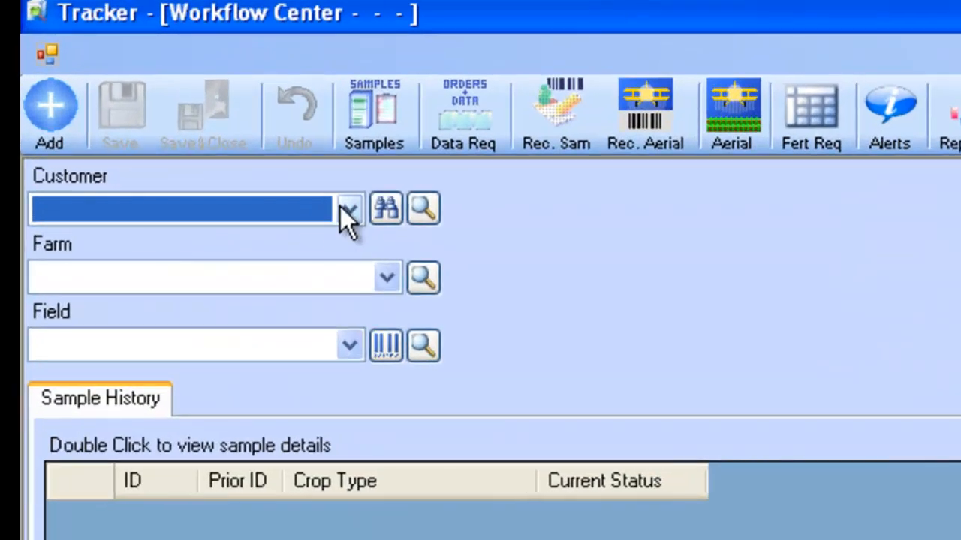
left_click(344, 207)
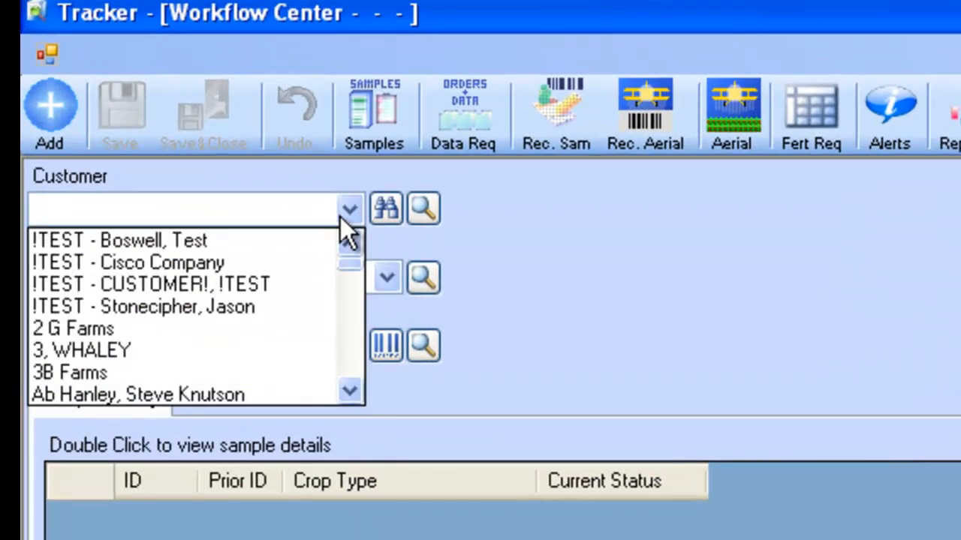
key("w")
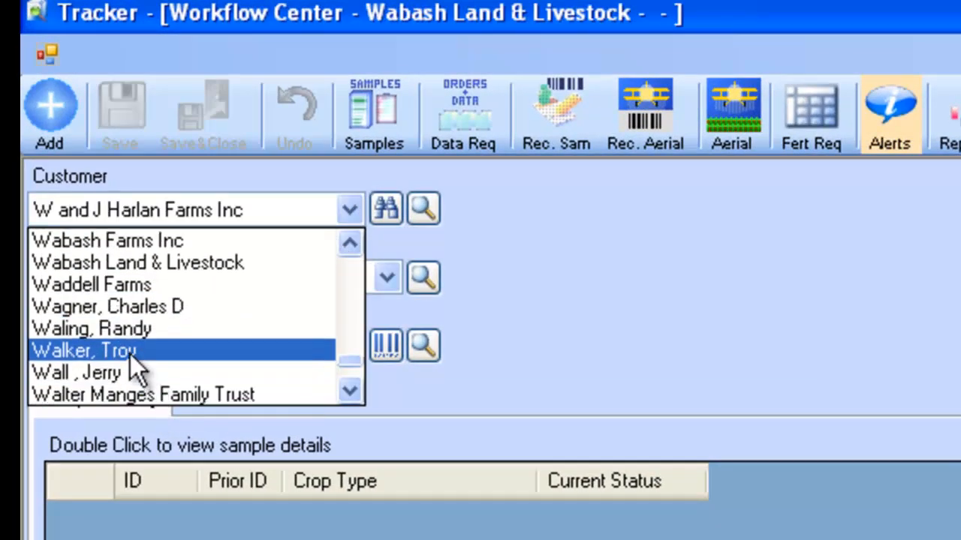
left_click(131, 354)
left_click(142, 290)
left_click(130, 347)
left_click(132, 349)
left_click(129, 376)
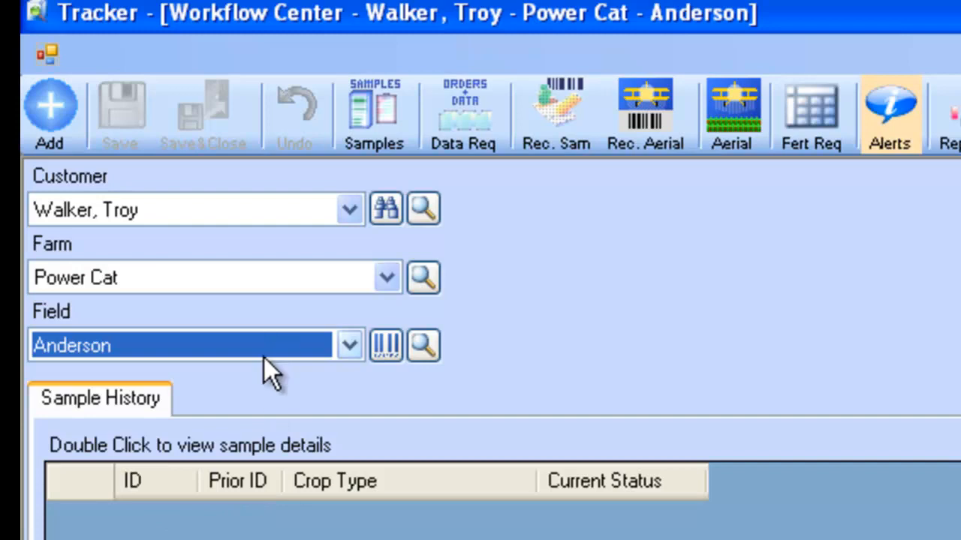
Add a new tissue sample for the field, assign the first listed scout and set the crop to Corn
left_click(63, 113)
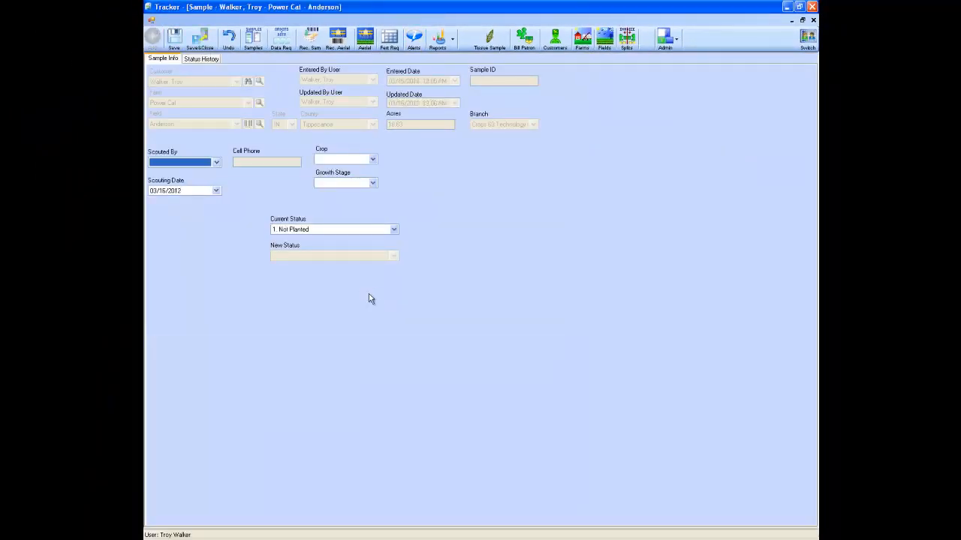
left_click(216, 163)
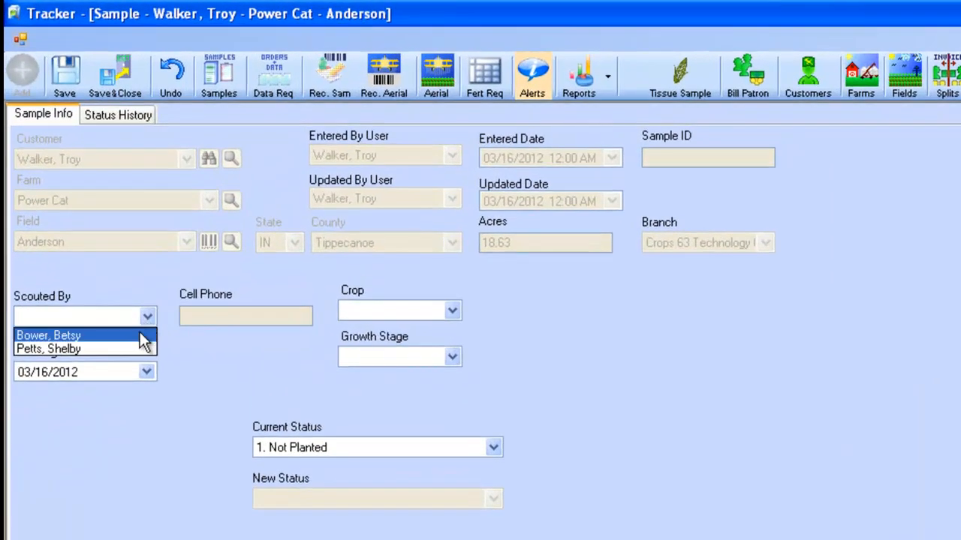
left_click(213, 171)
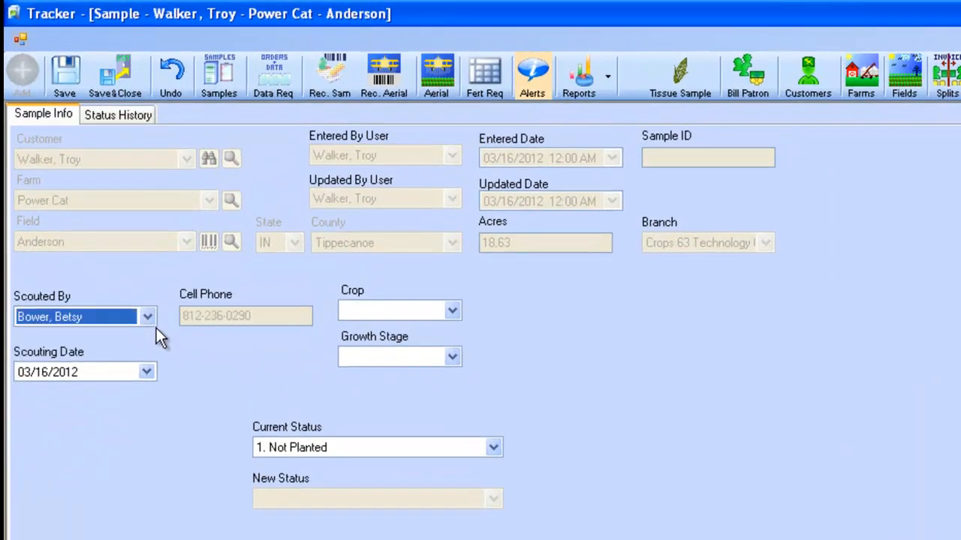
left_click(408, 314)
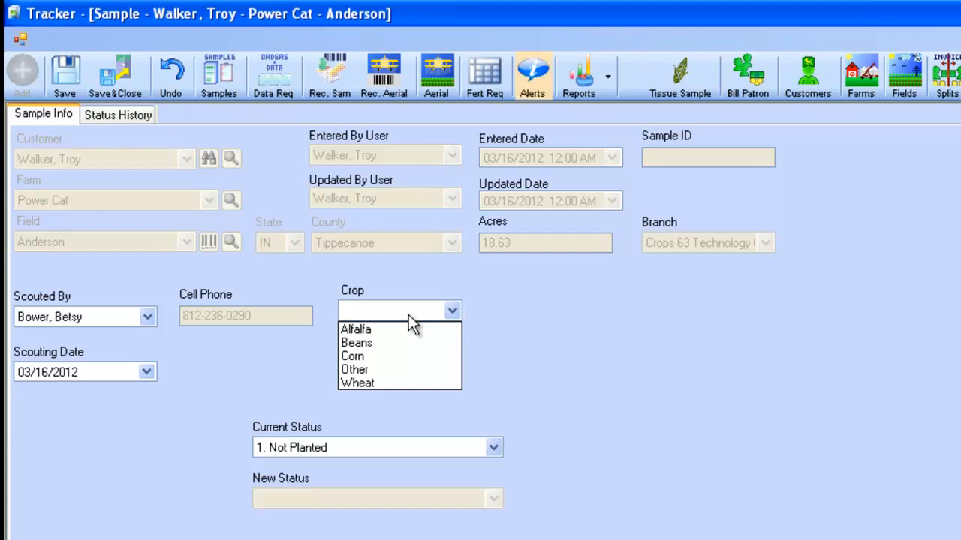
left_click(404, 355)
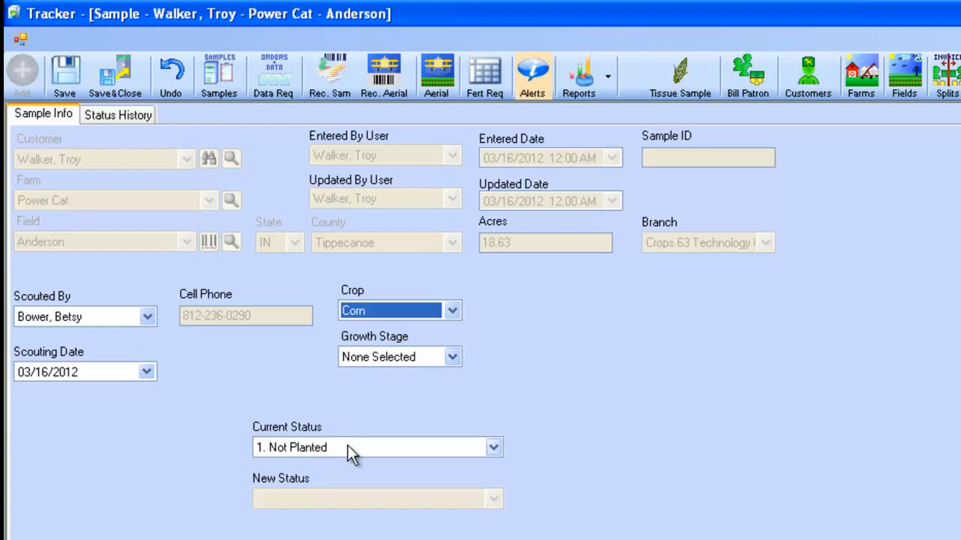
Set the sample's scouting date to April 5, 2012
left_click(148, 371)
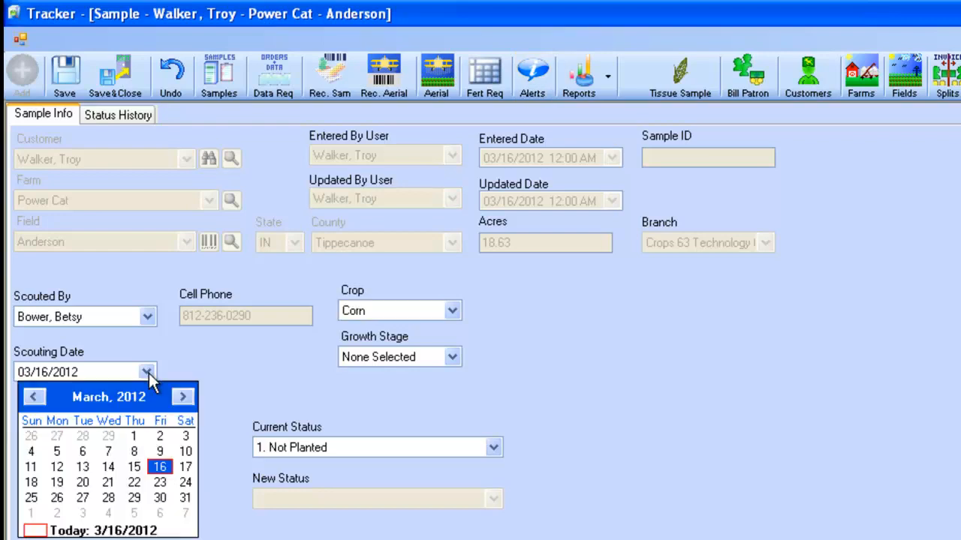
left_click(184, 398)
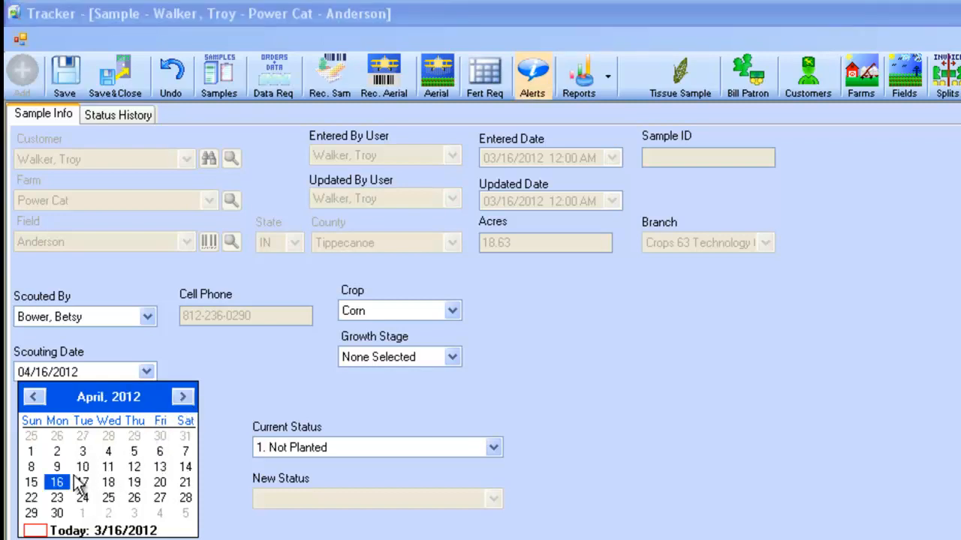
left_click(130, 452)
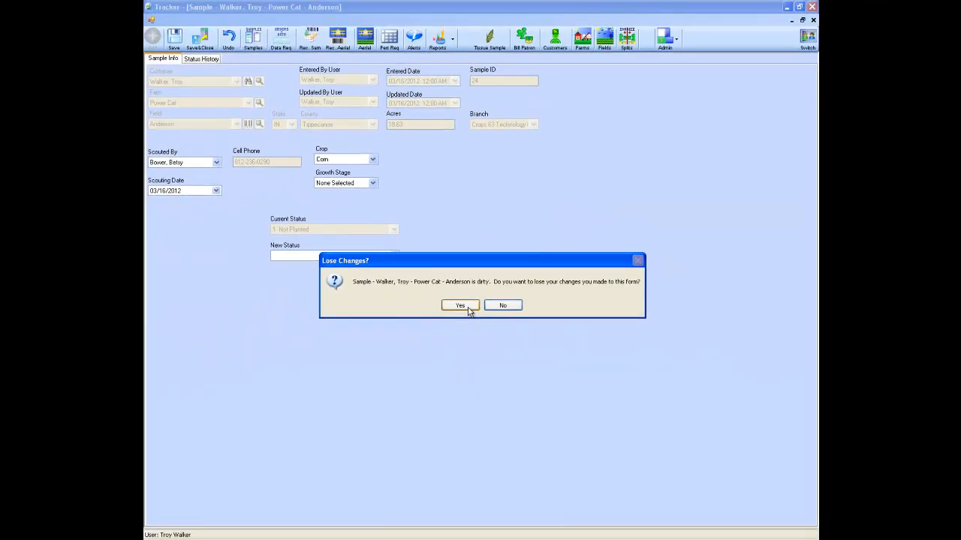
Discard the sample form's unsaved changes and reselect the Anderson field of the Power Cat farm to refresh its sample history
left_click(467, 308)
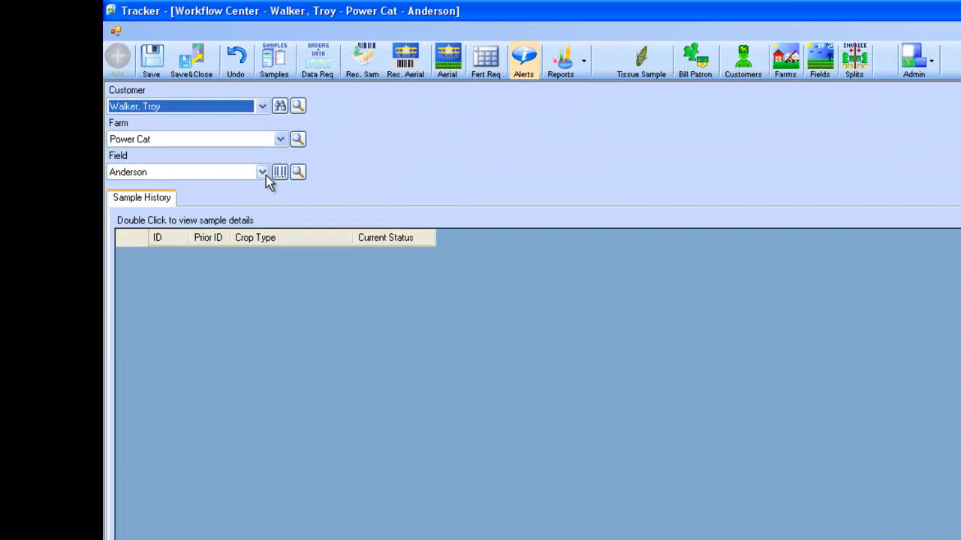
left_click(245, 111)
left_click(240, 125)
left_click(286, 274)
left_click(259, 299)
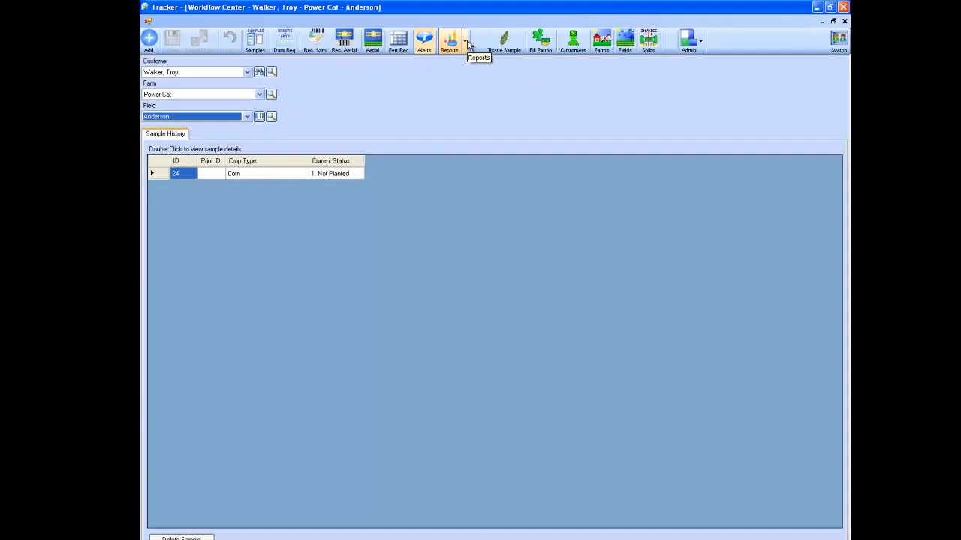
Open the Tissue Sample Status Report, view its status filter options and close the report
left_click(454, 41)
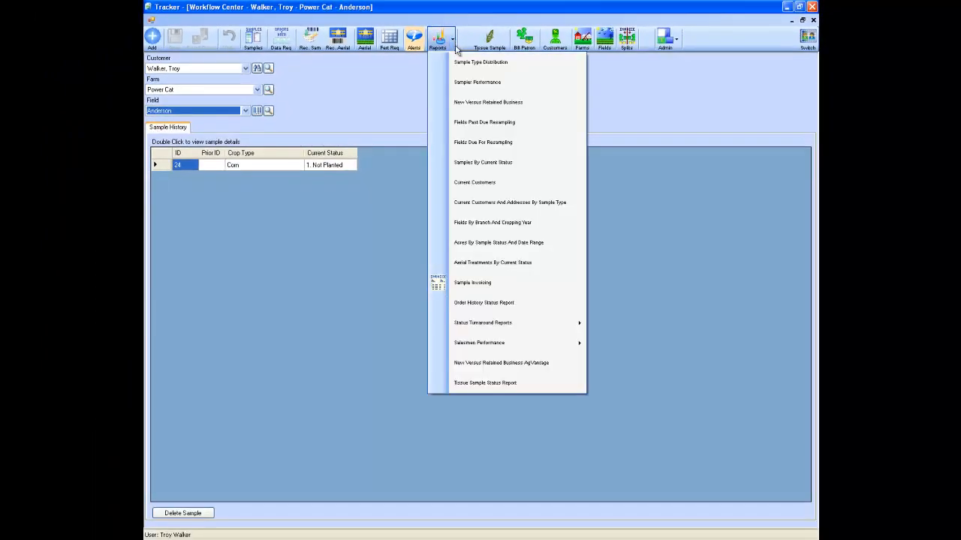
left_click(473, 384)
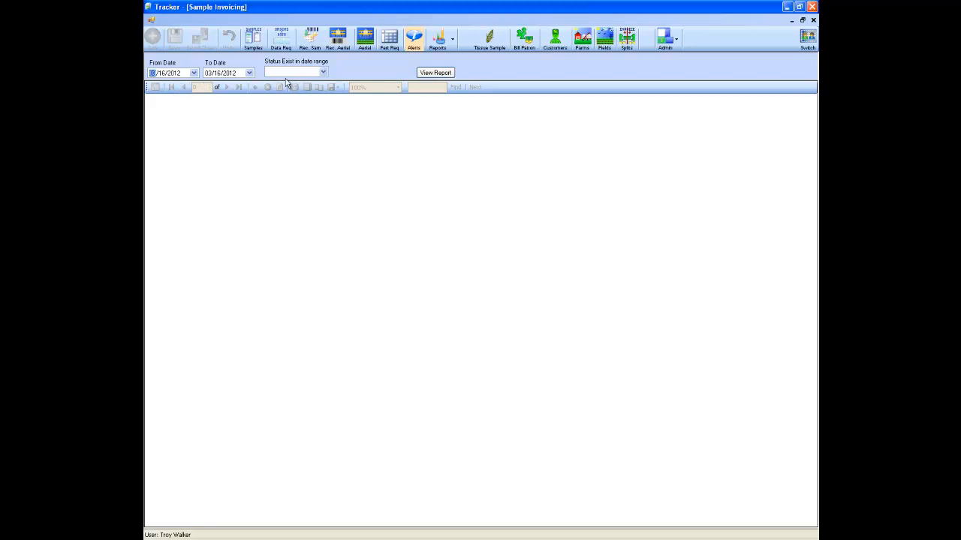
left_click(321, 73)
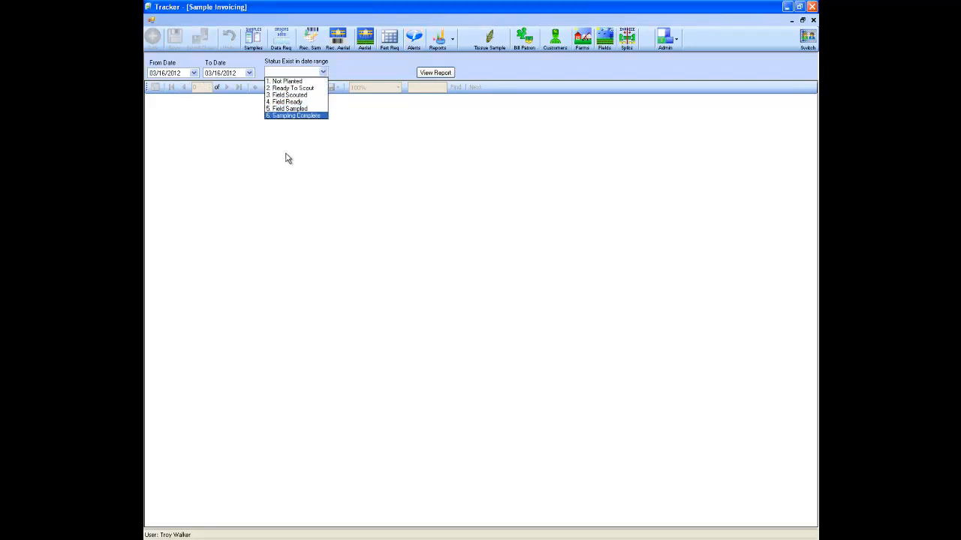
left_click(813, 20)
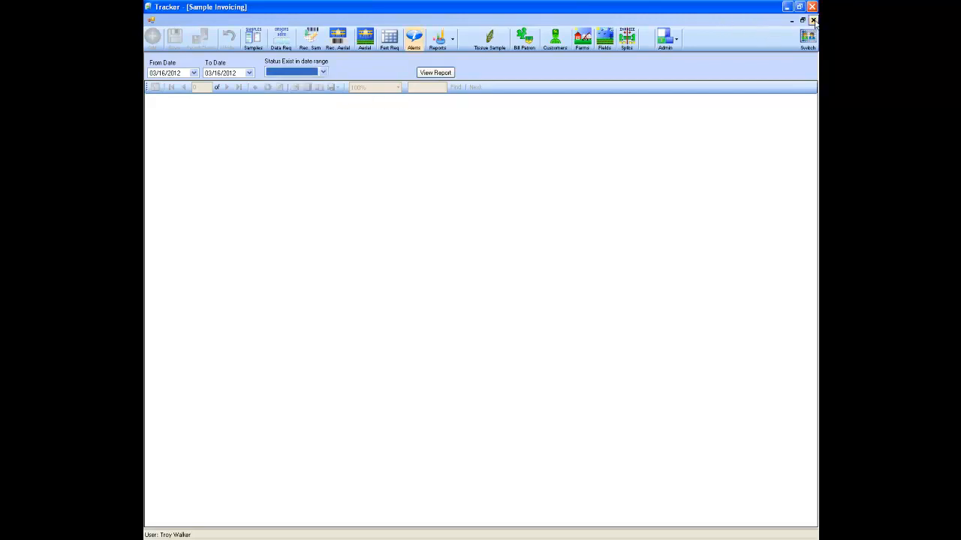
left_click(813, 19)
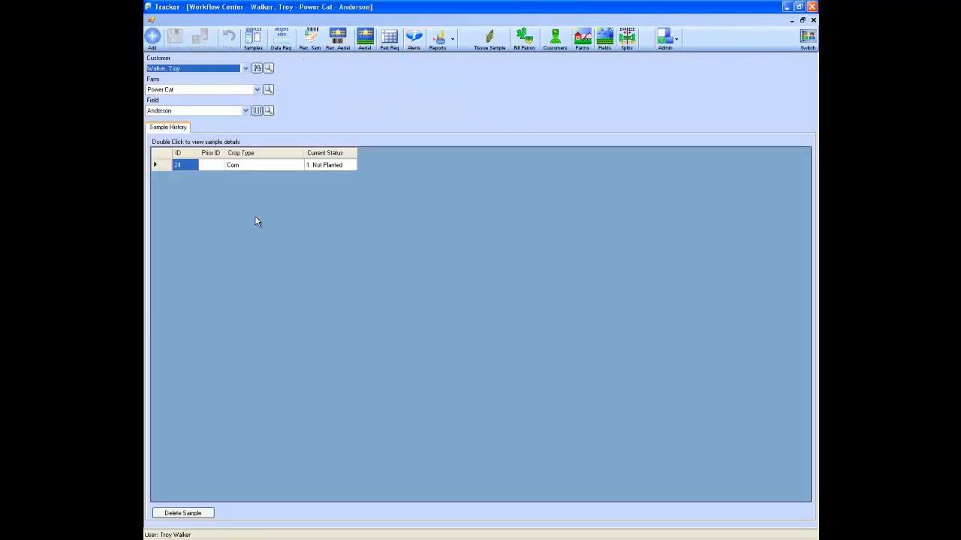